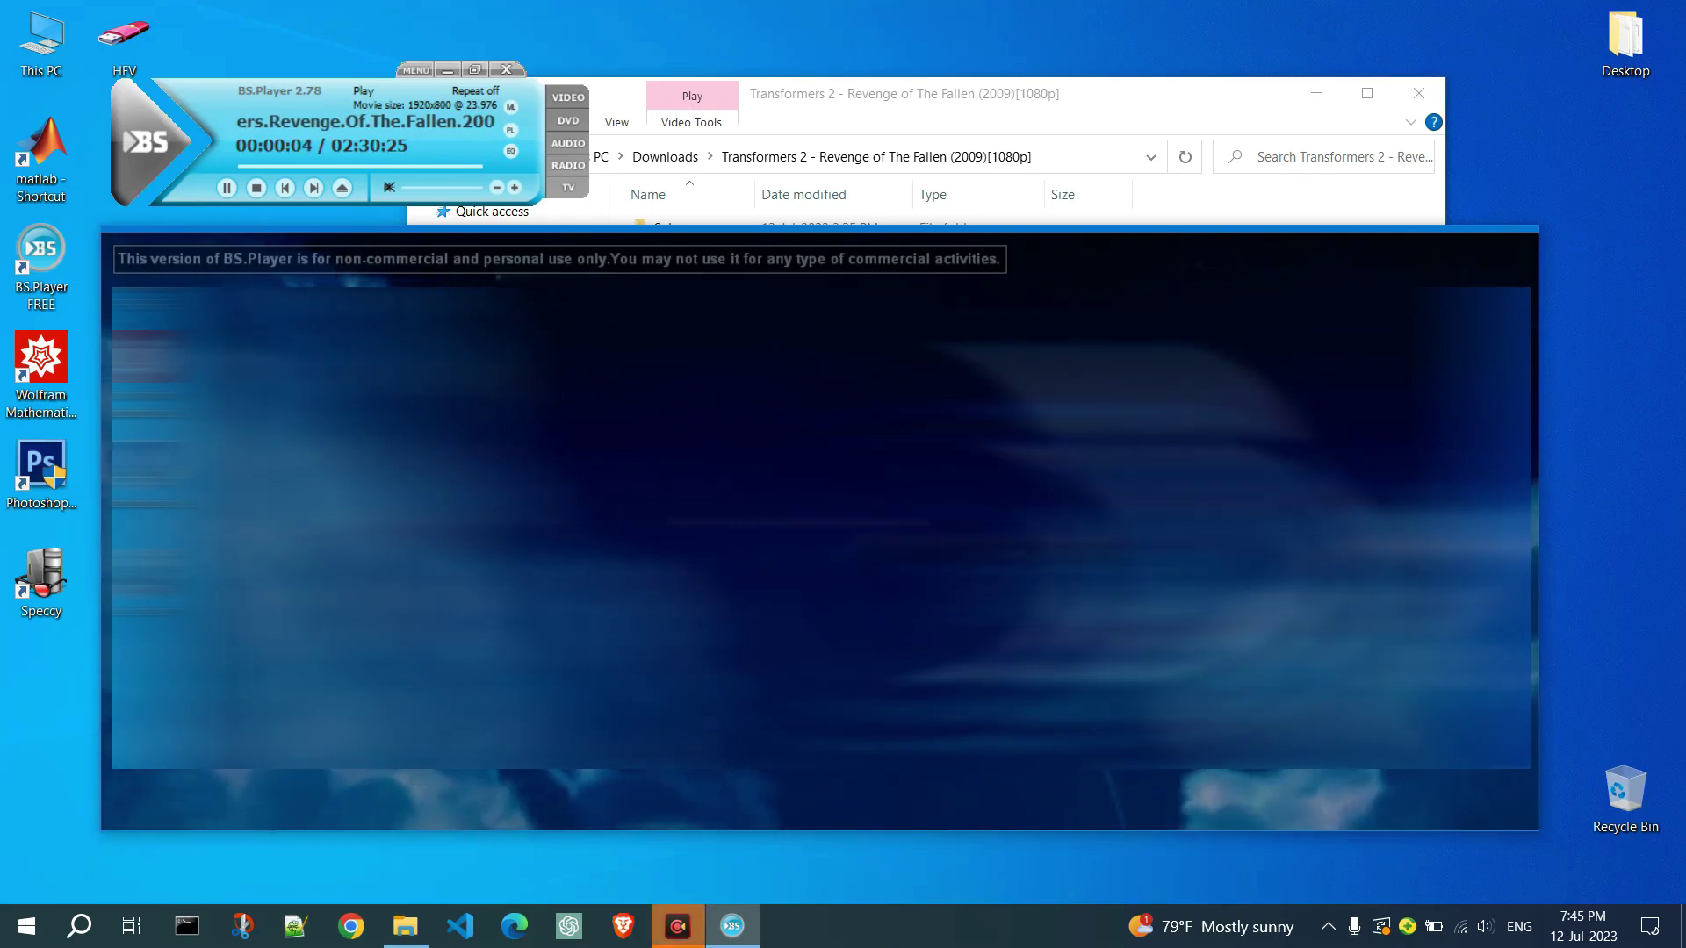
- Open BS.Player Preferences from the video's context menu, showing the Key definitions & WinLIRC page
right_click(807, 356)
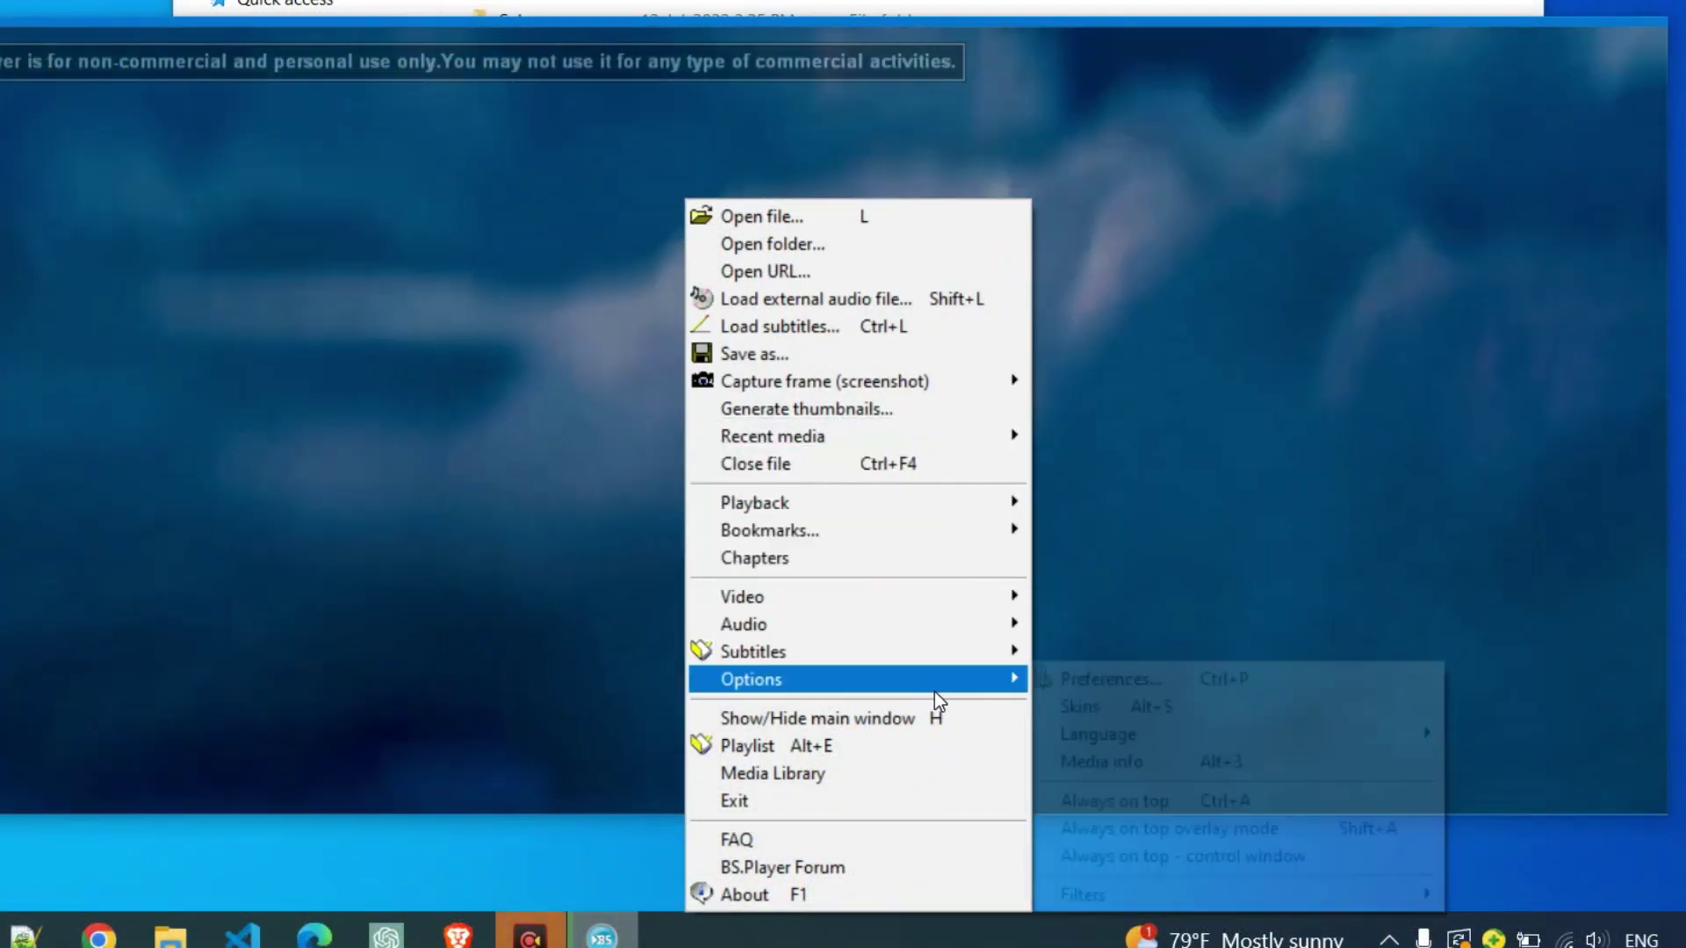
mouse_move(791, 680)
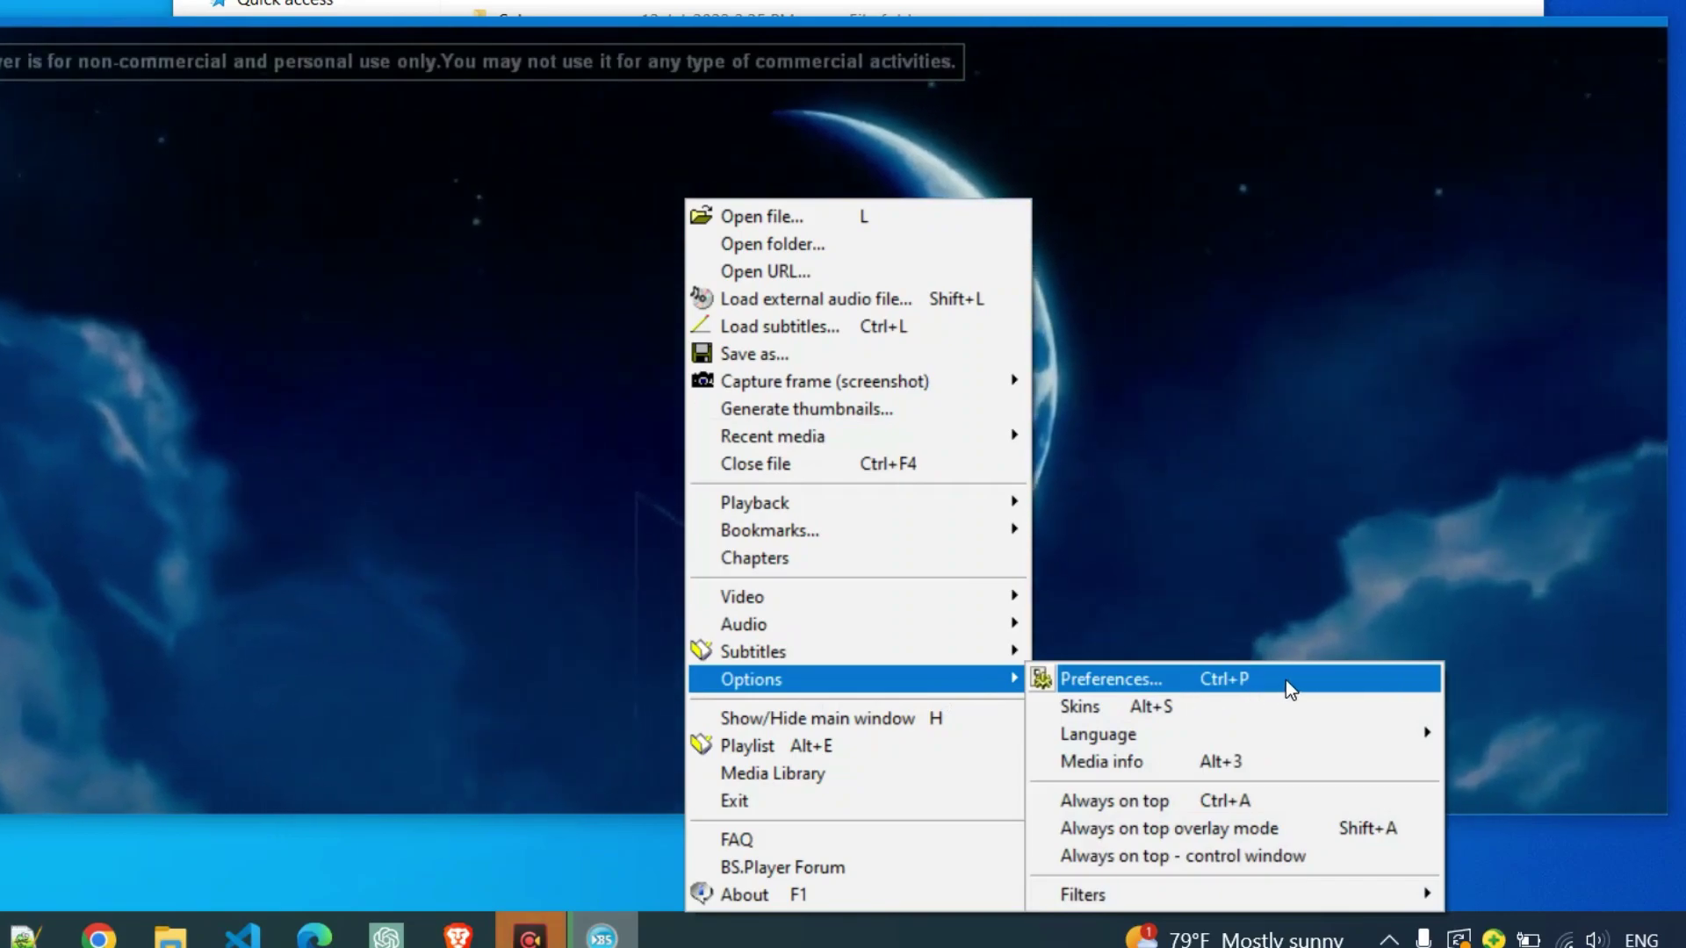
left_click(1285, 681)
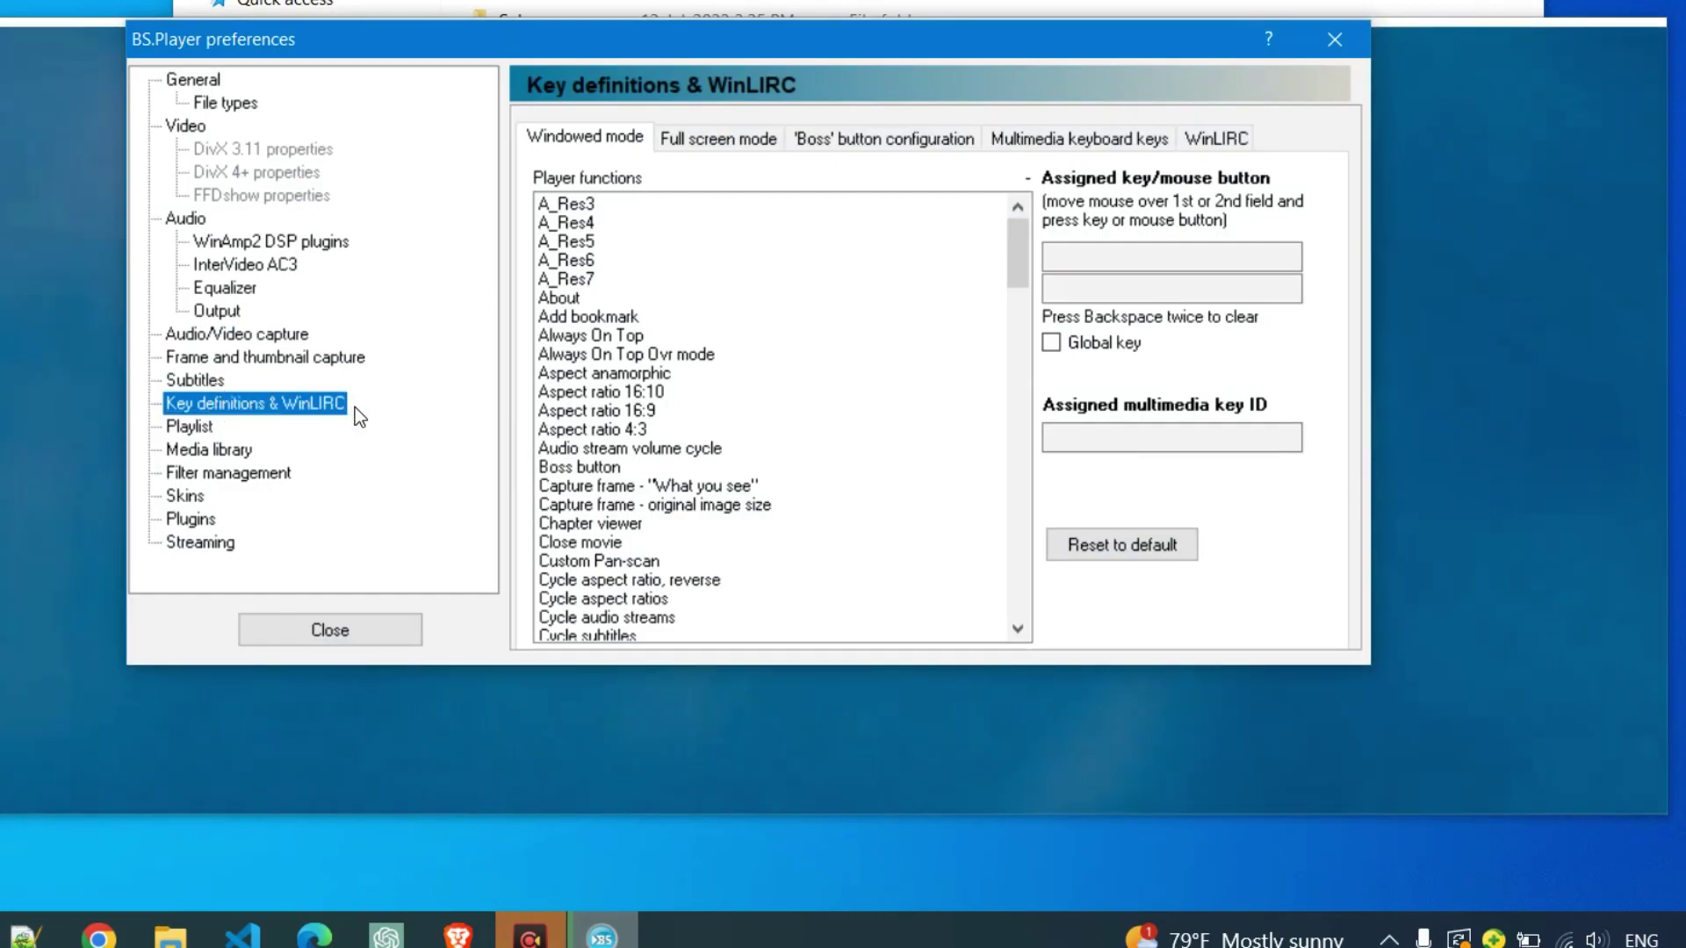
scroll(798, 374, "down", 4)
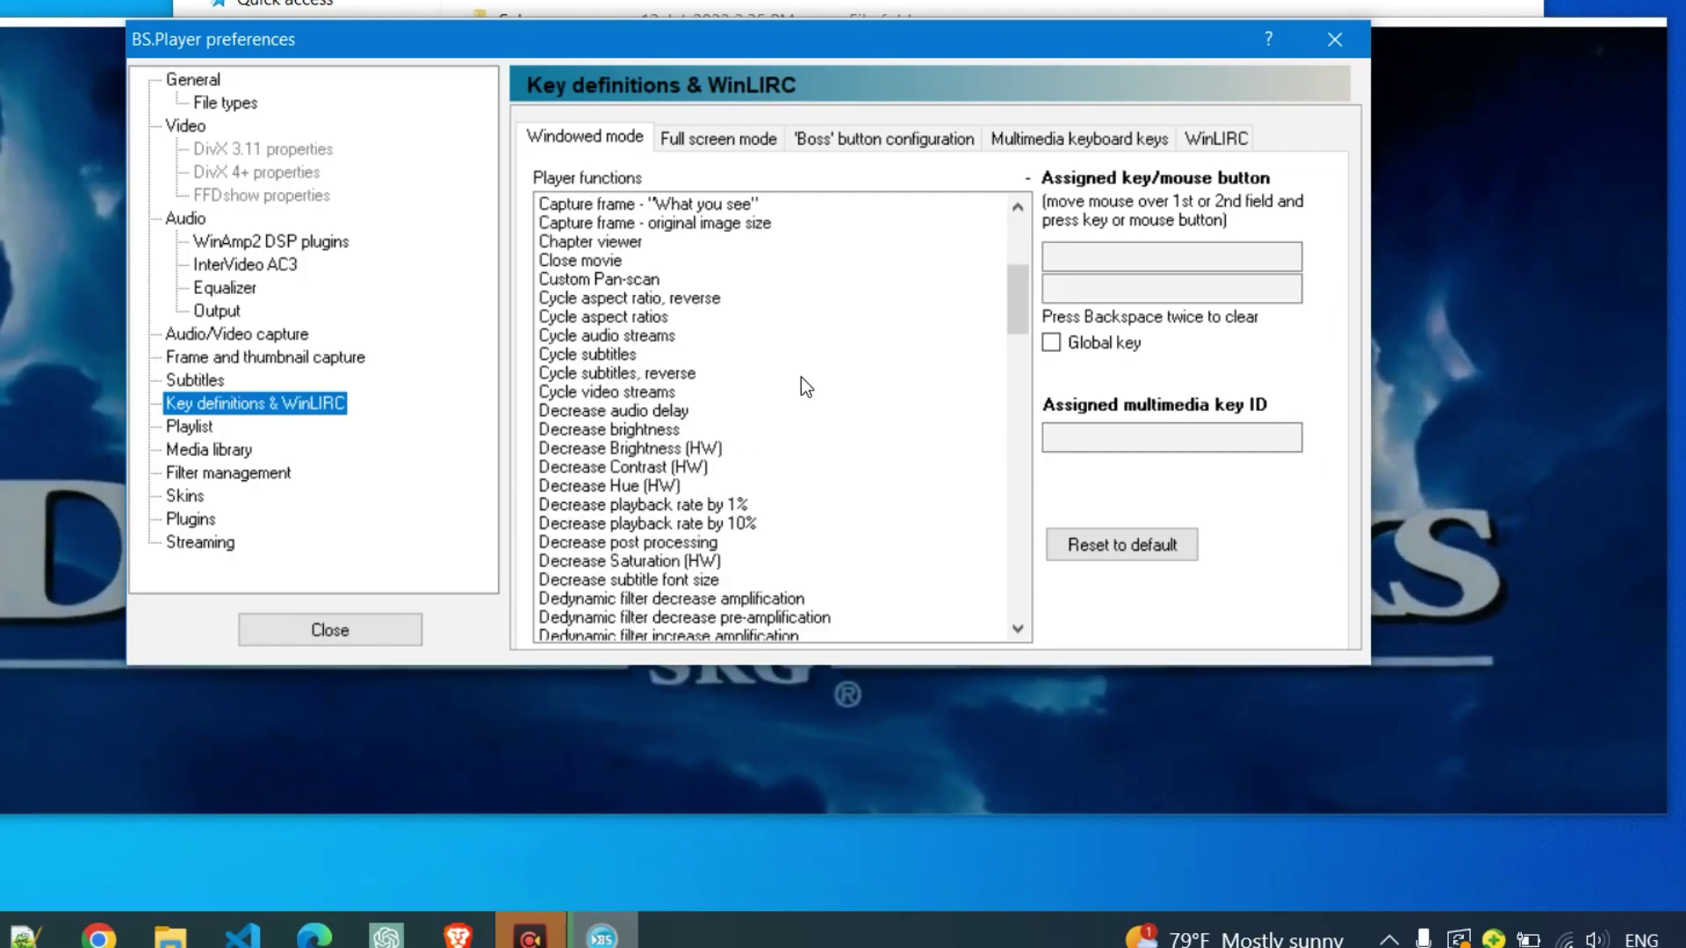
scroll(802, 382, "down", 3)
scroll(805, 386, "down", 4)
scroll(808, 382, "down", 3)
scroll(807, 384, "down", 3)
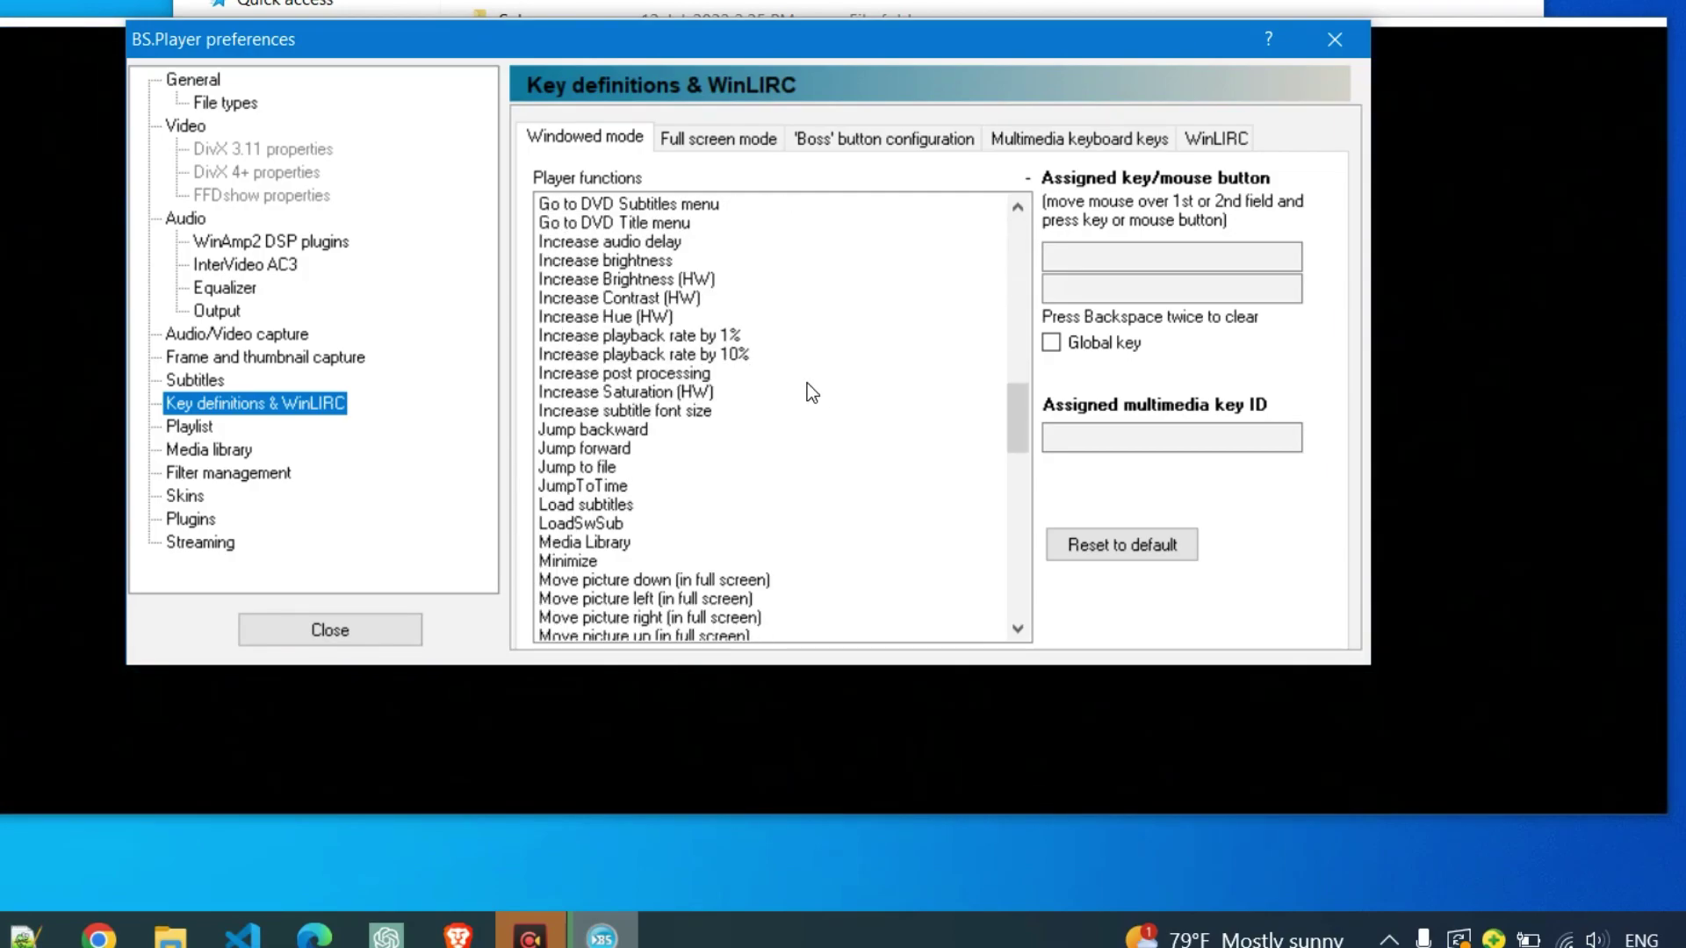
scroll(808, 384, "down", 9)
scroll(810, 387, "down", 6)
scroll(810, 387, "down", 2)
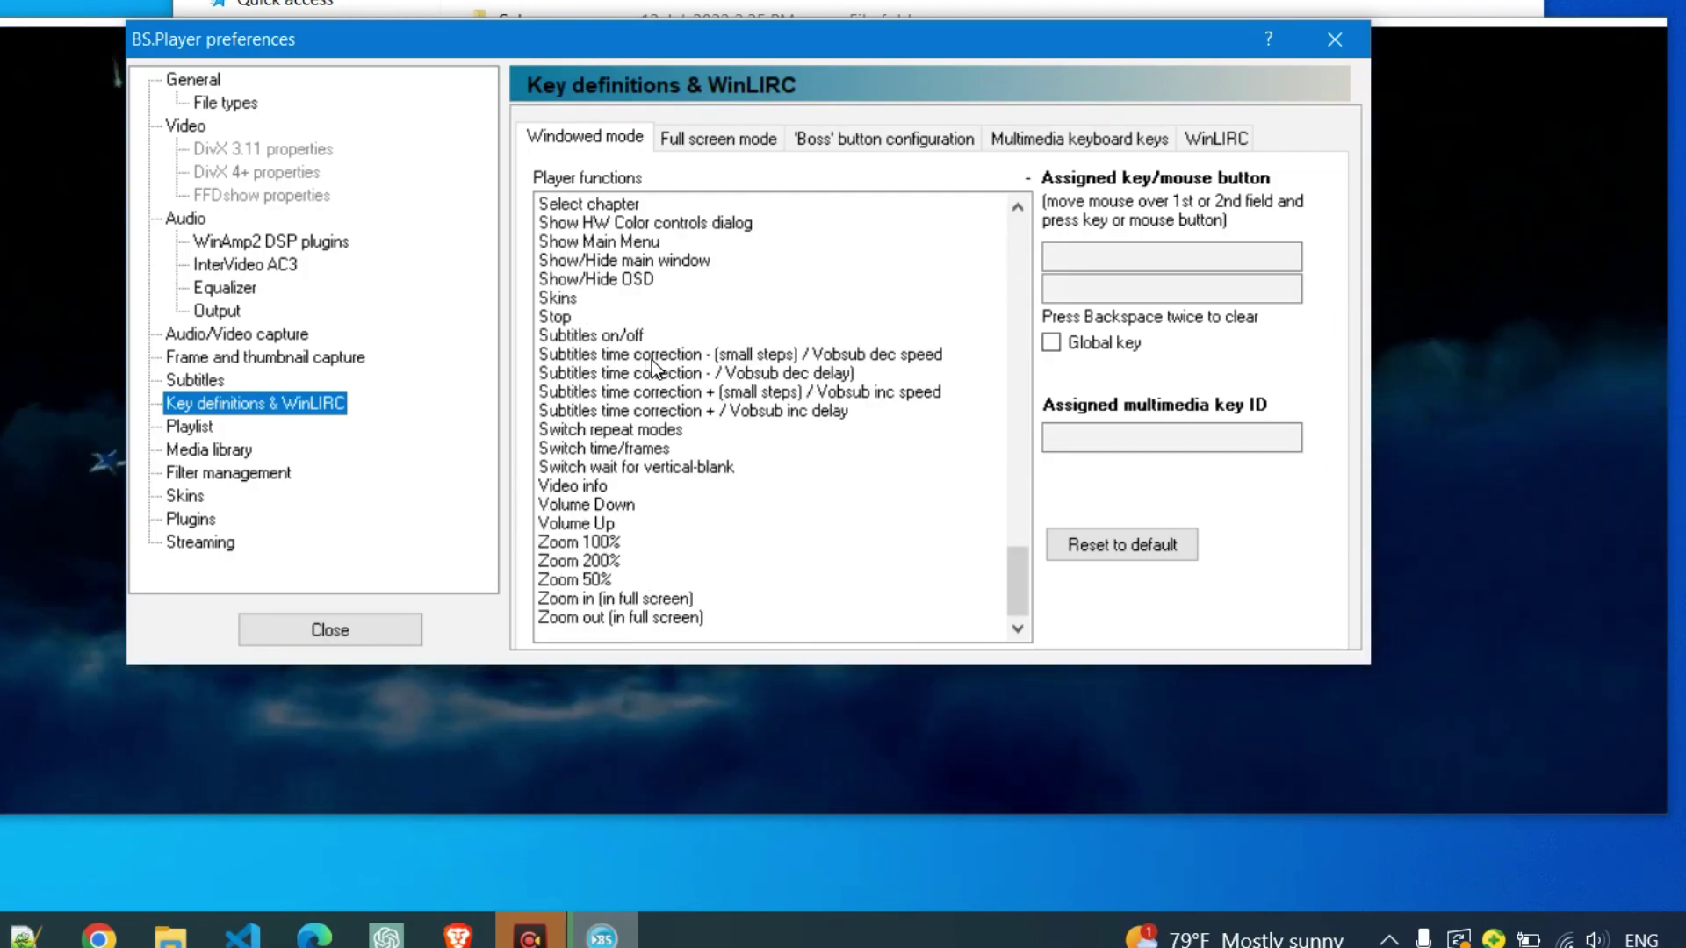
- Check the Shift+Left/Right keys for subtitle time correction (small steps), then close Preferences
left_click(652, 360)
scroll(747, 372, "up", 1)
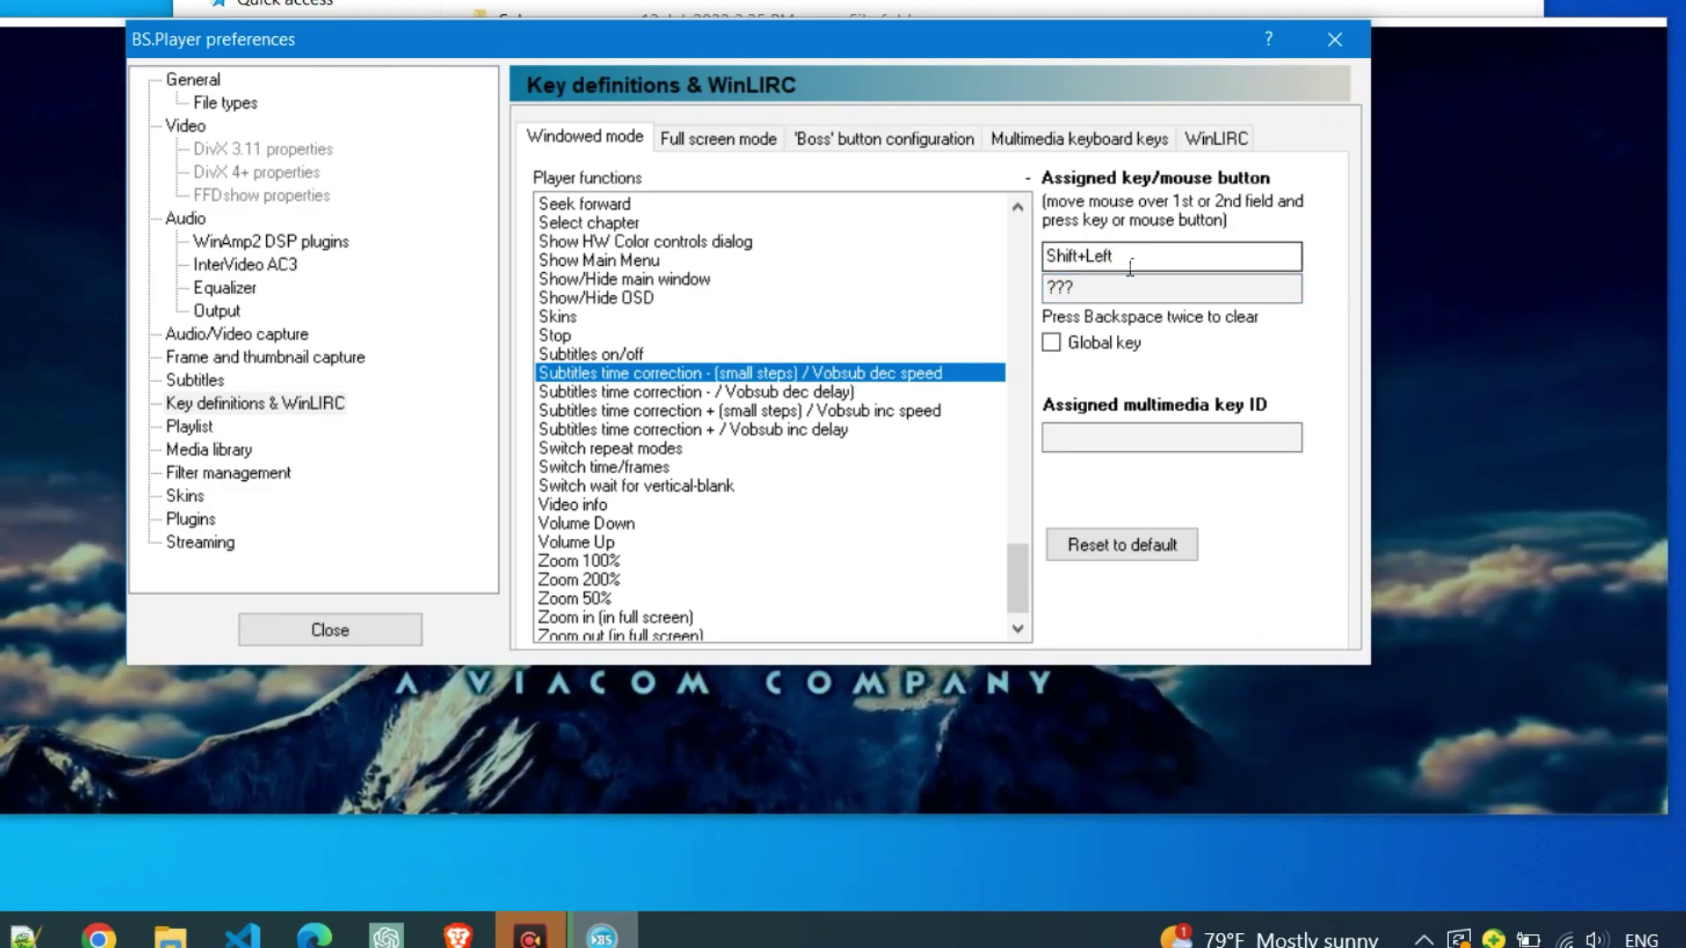
left_click(712, 409)
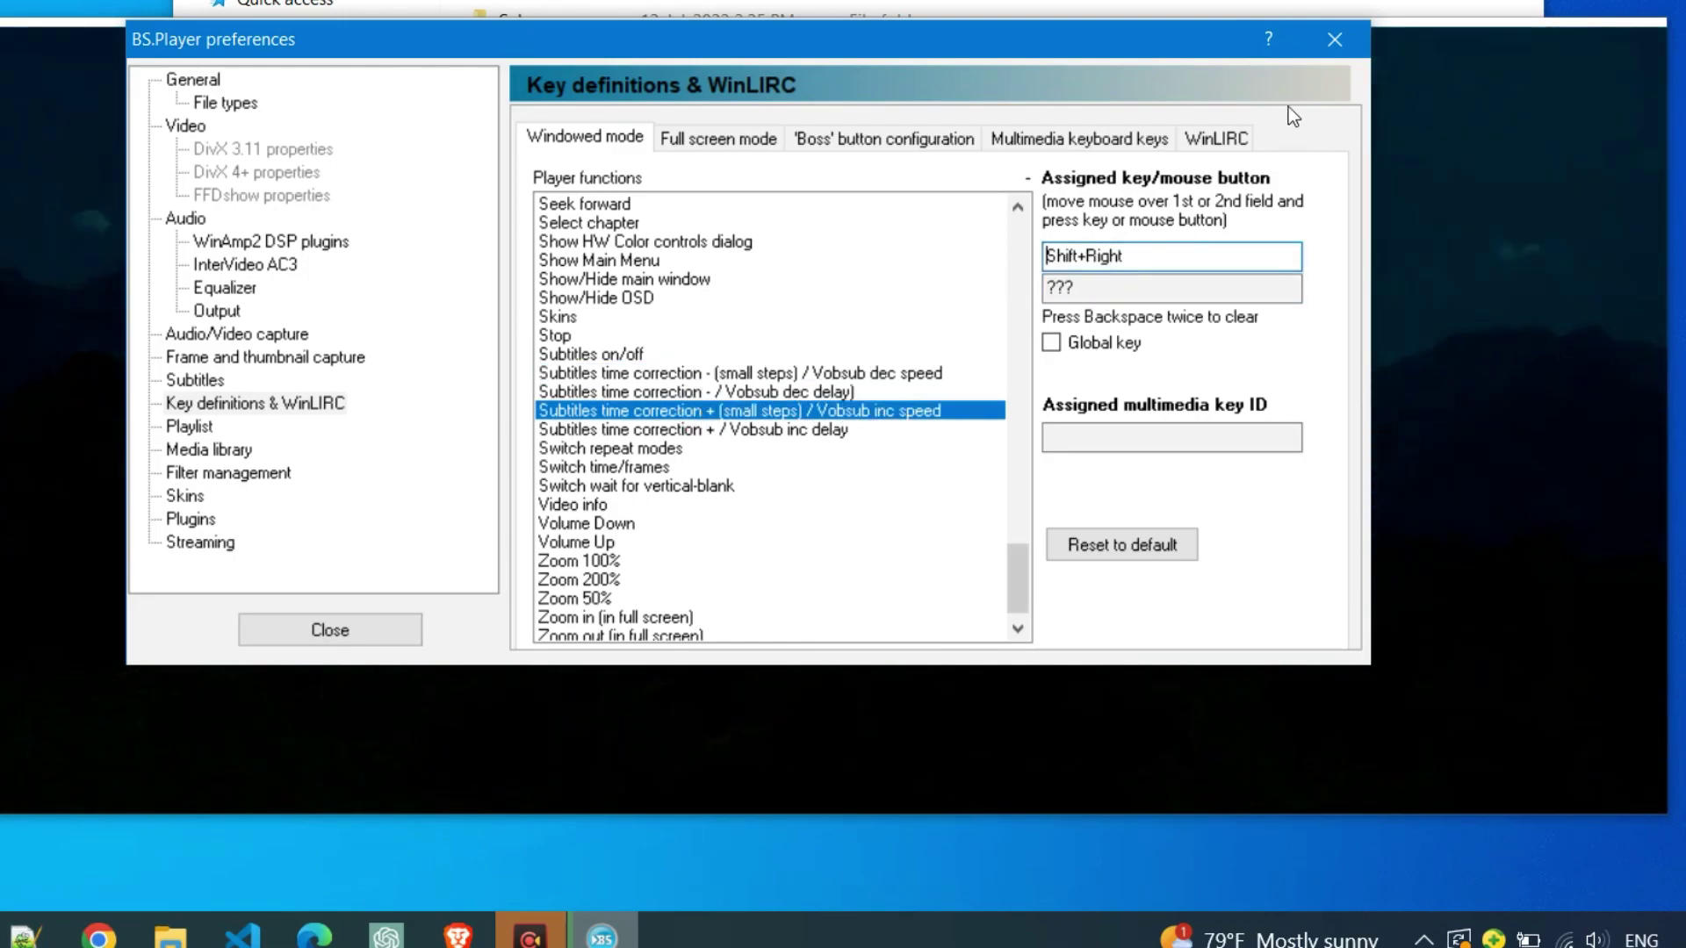
left_click(1334, 38)
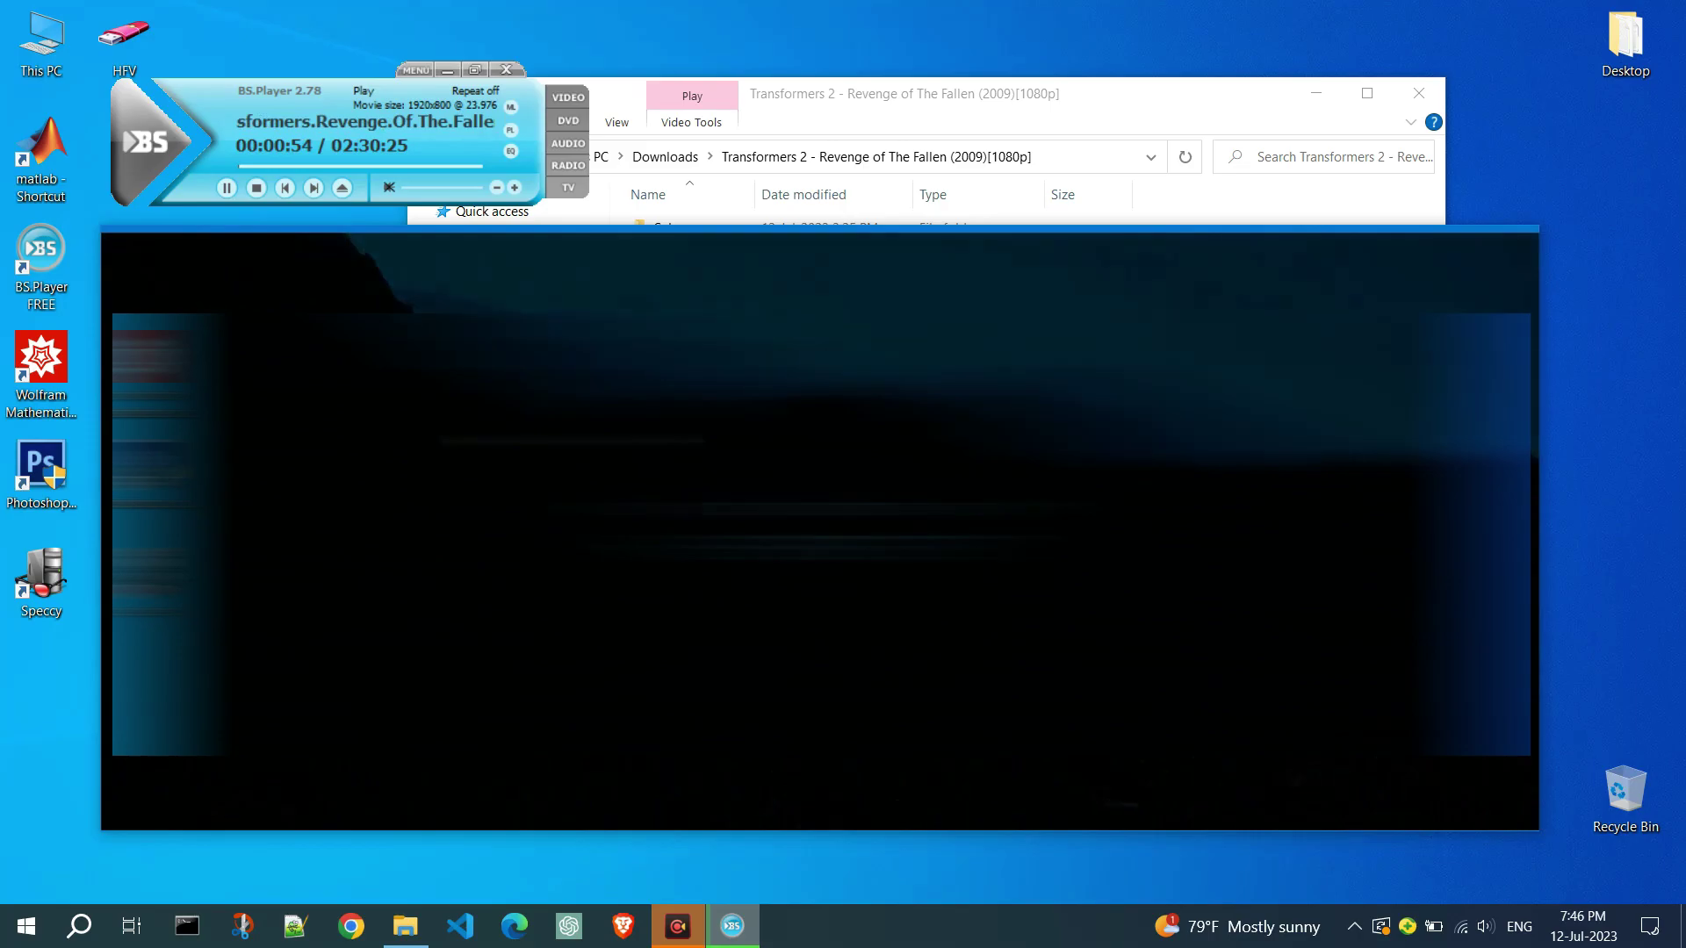
- Shift subtitle timing earlier to -4.00 seconds, then nudge it back toward -3.00 seconds
key("alt+Left")
key("alt+Left")
key("alt+Left")
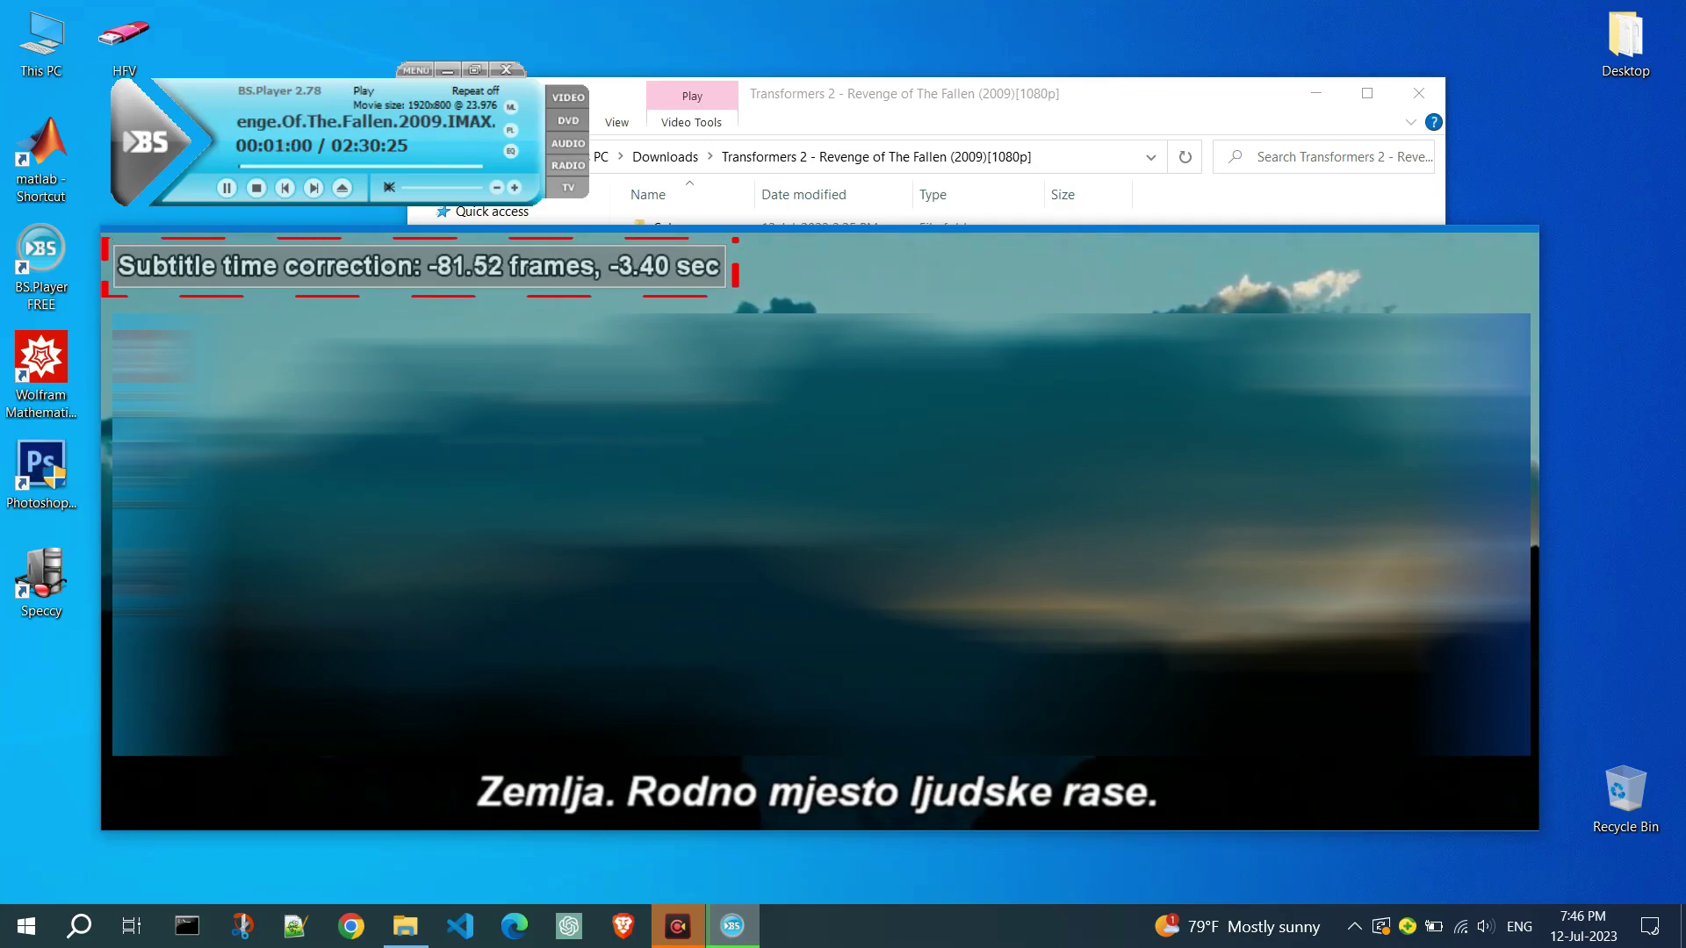
key("alt+Left")
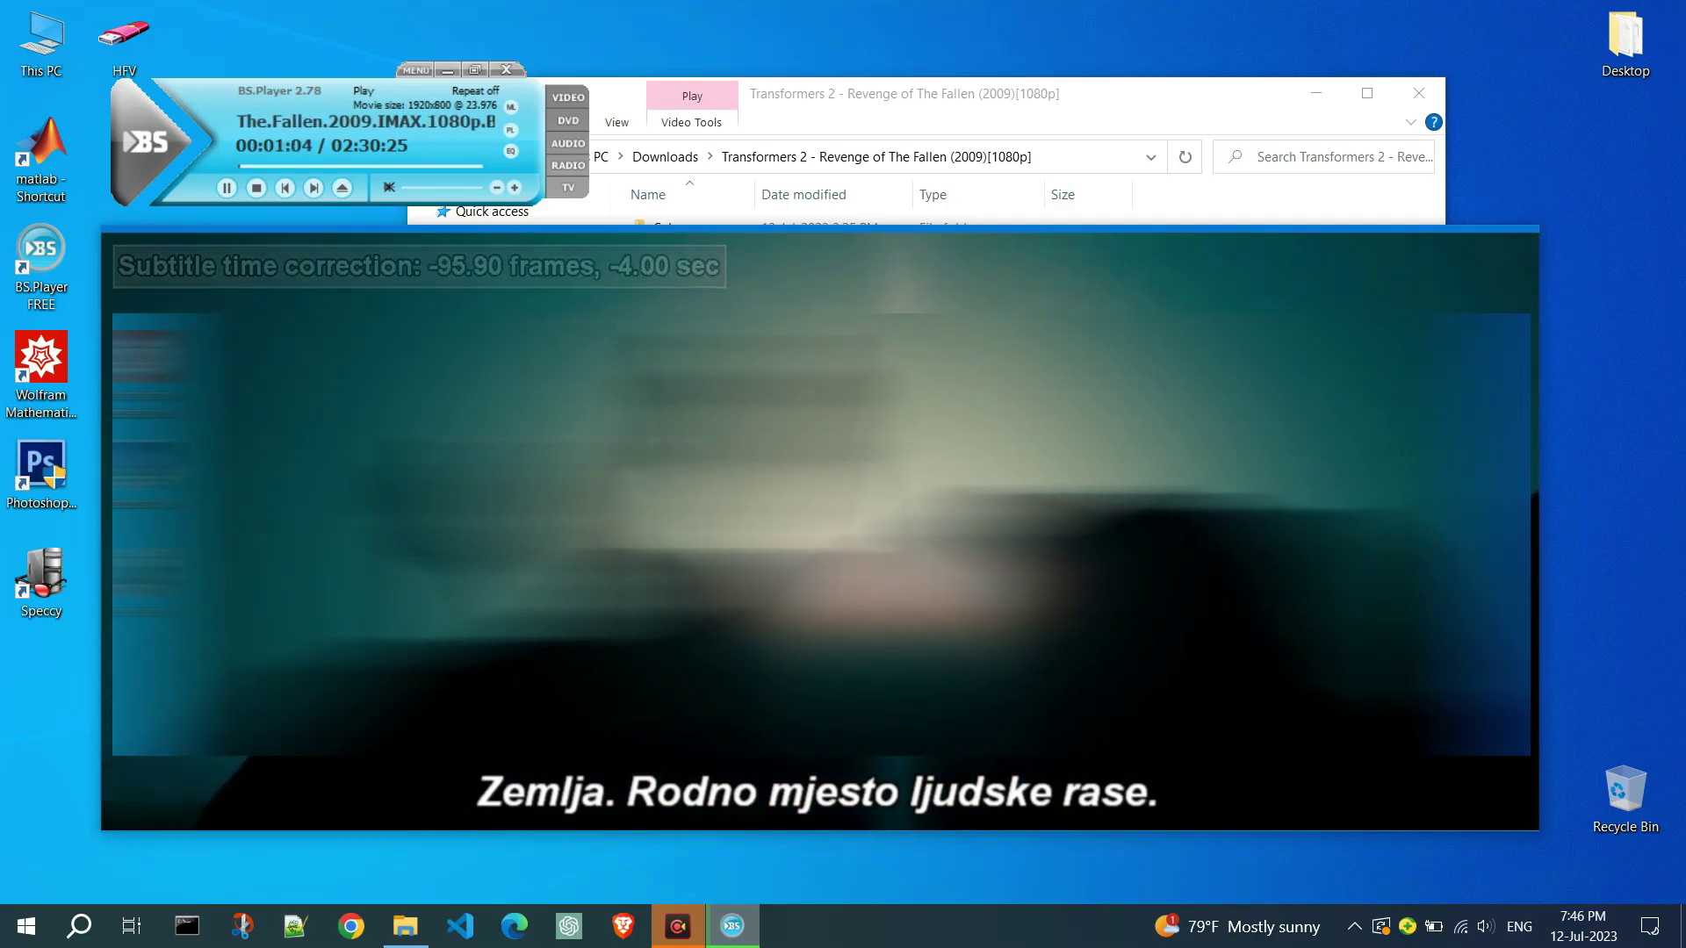
key("alt+Right")
key("alt+Right")
key("alt+Right")
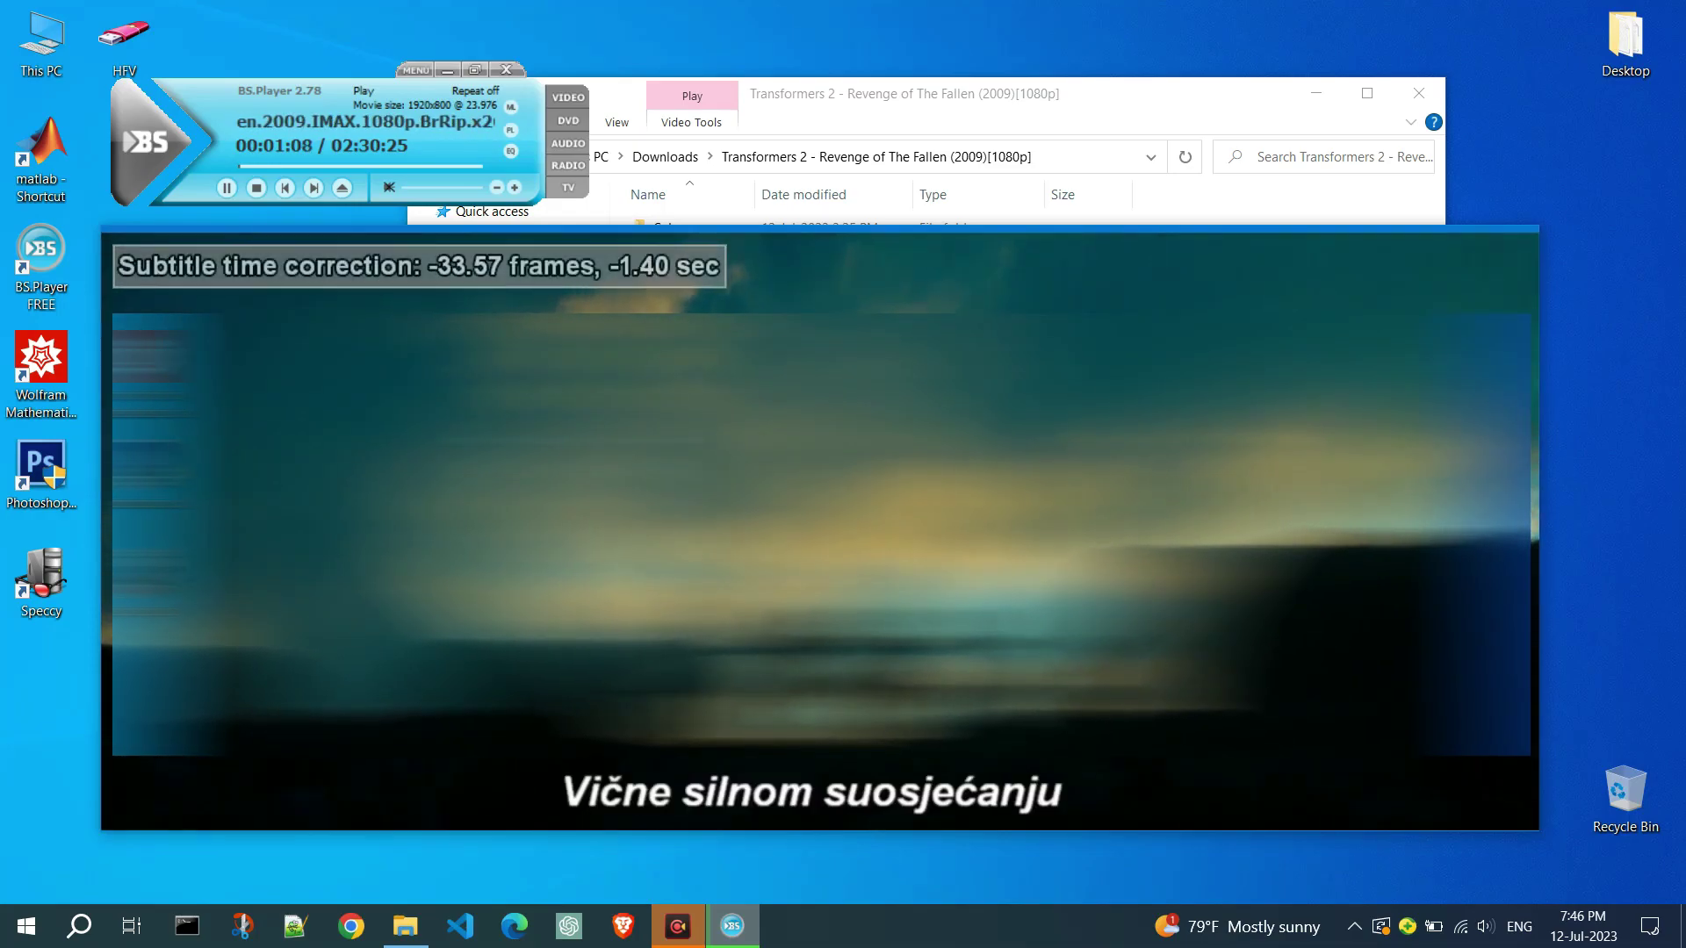
- Raise the subtitle time correction through zero toward +1.80 seconds
key("alt+Right")
key("alt+Right")
key("alt+Right")
key("alt+Right")
key("alt+Right")
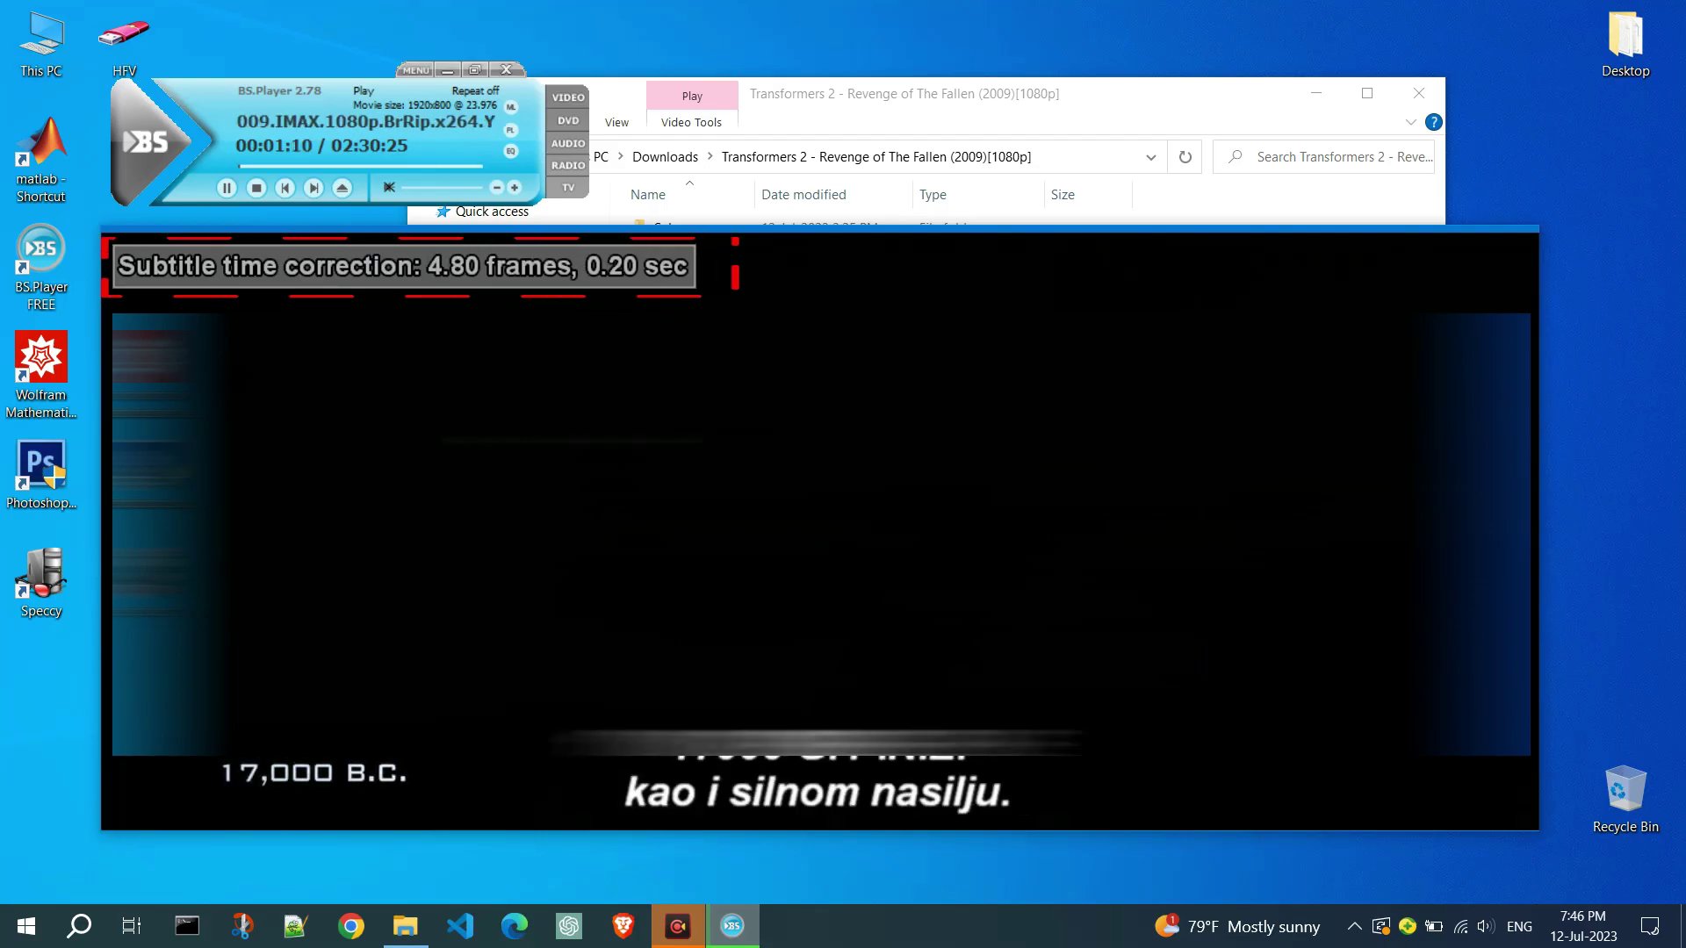
key("alt+Right")
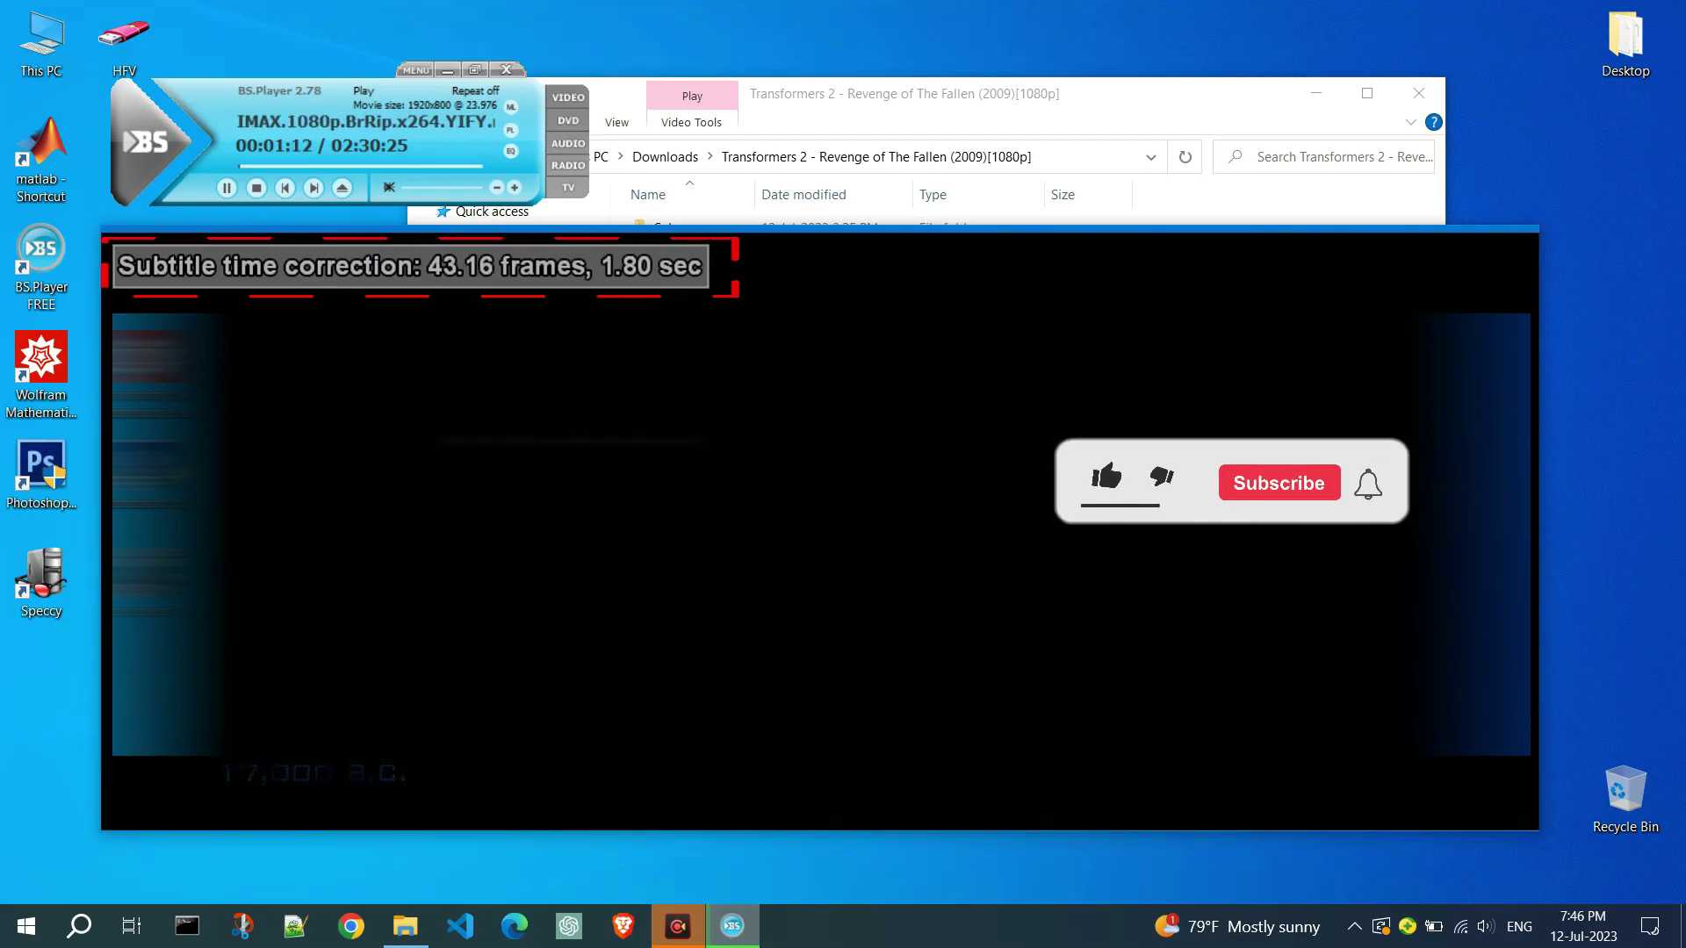